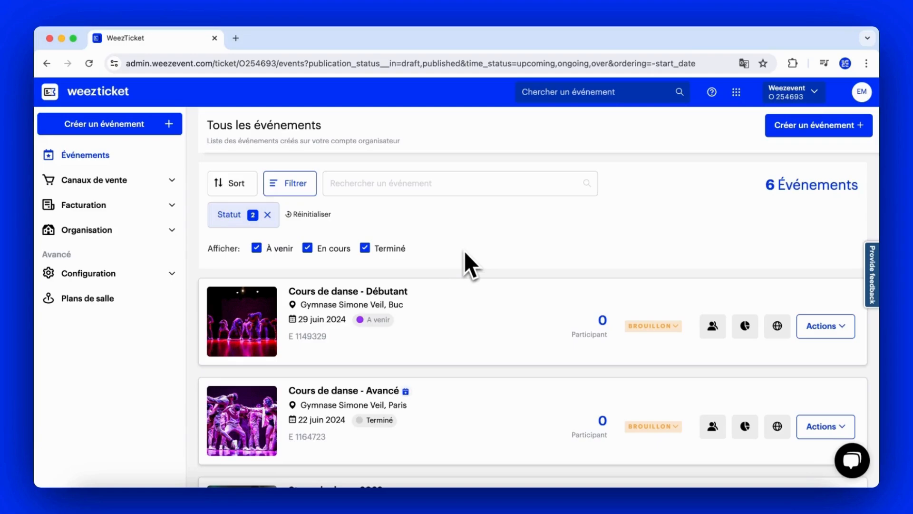
Open the mini-site customization page of the "Cours de danse - Débutant" event
left_click(452, 315)
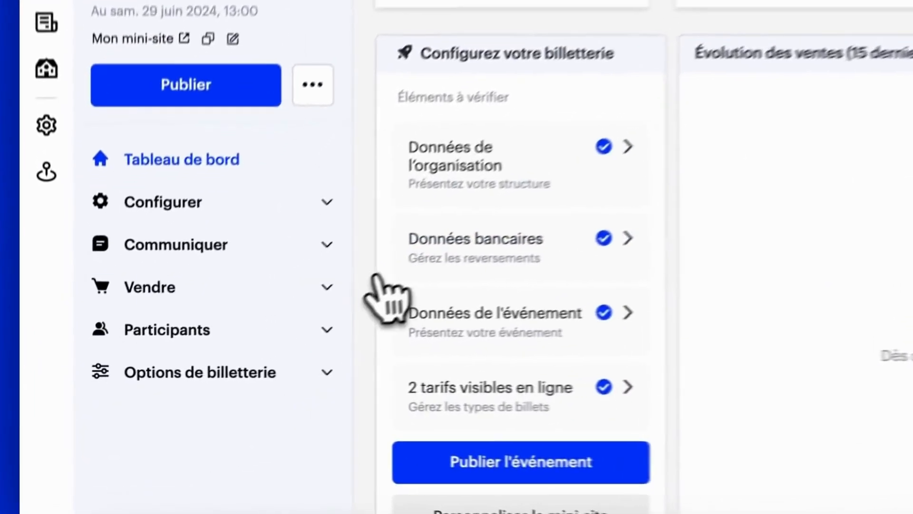
left_click(201, 349)
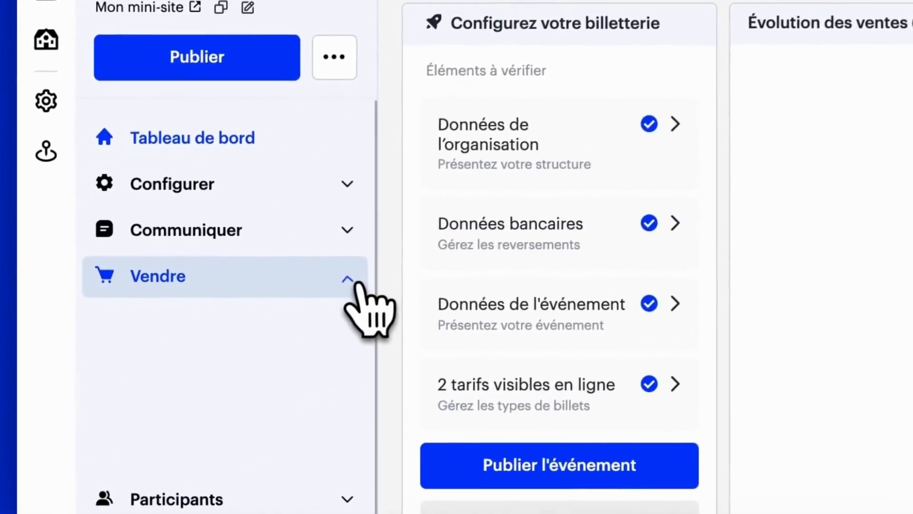
left_click(311, 366)
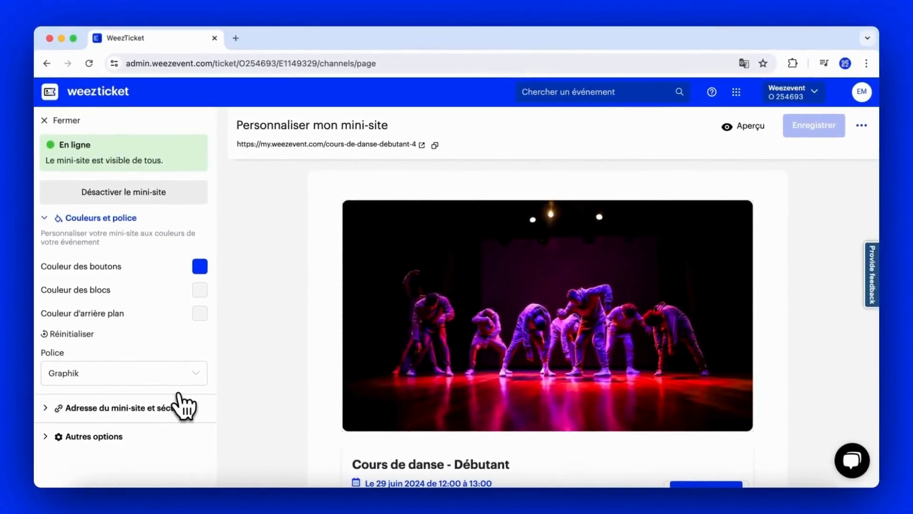
Open the mini-site banner for editing and look through the free images and the event visual as image sources
scroll(345, 464, "down", 3)
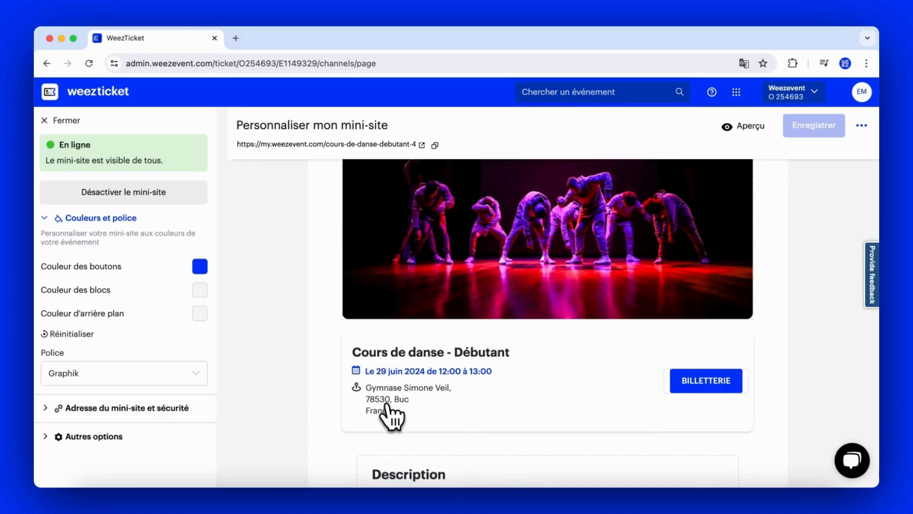
scroll(400, 419, "up", 3)
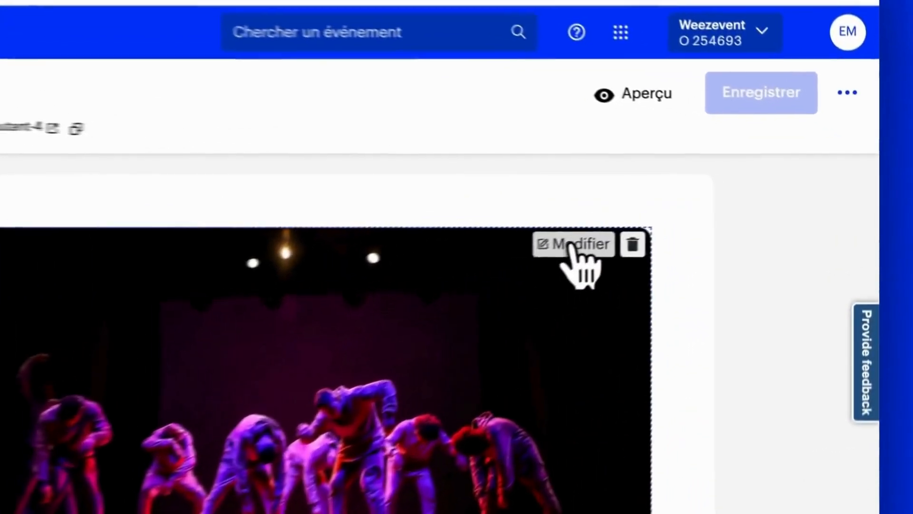
left_click(708, 208)
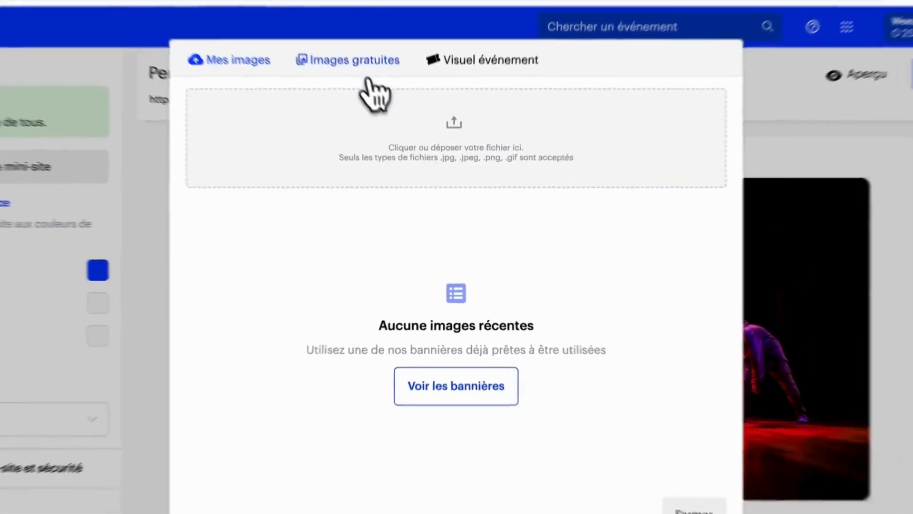
left_click(331, 44)
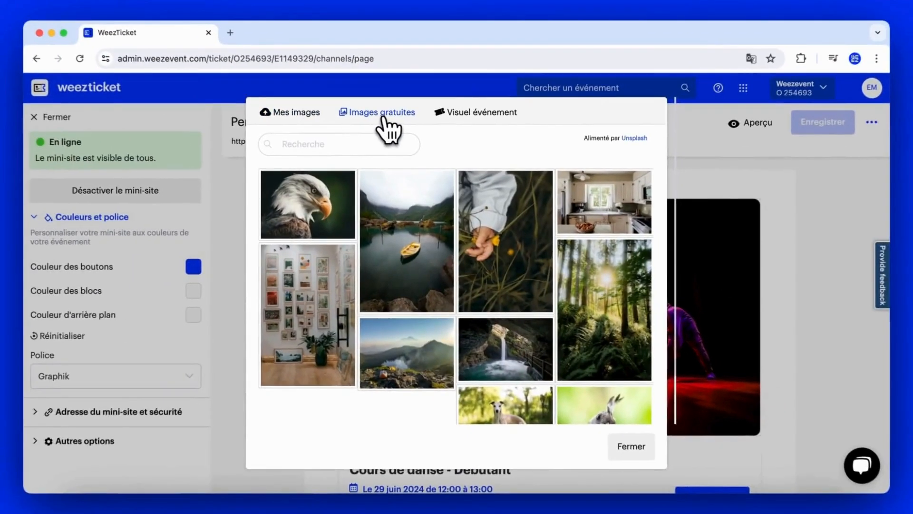
left_click(468, 116)
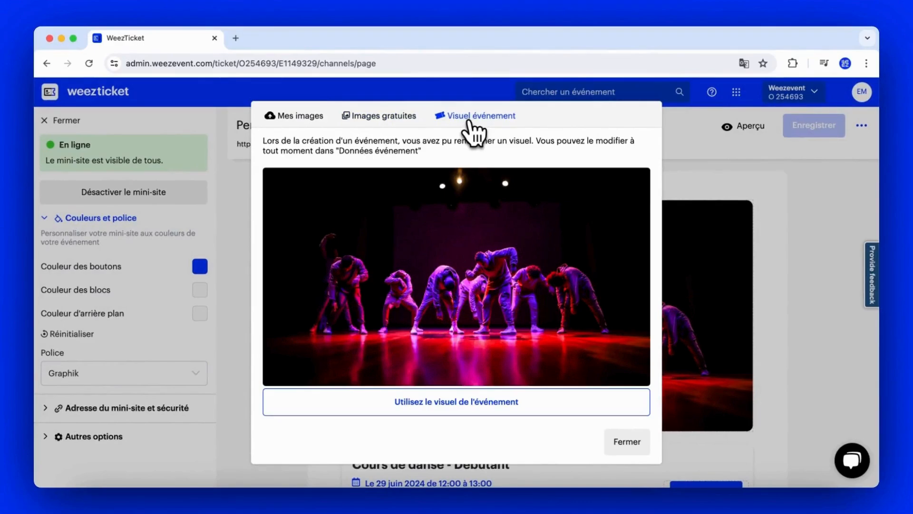
Upload the photo of the dance group on stage from your own images as the new banner
left_click(305, 118)
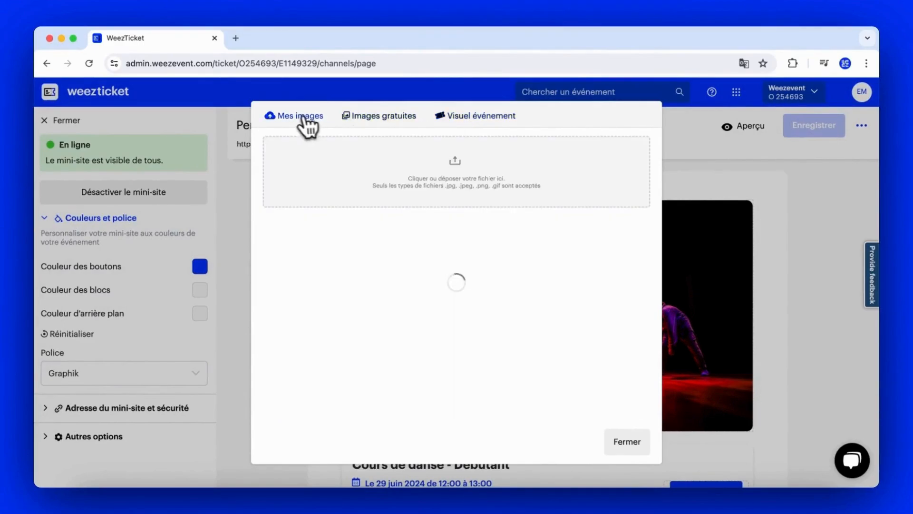
left_click(384, 177)
double_click(377, 173)
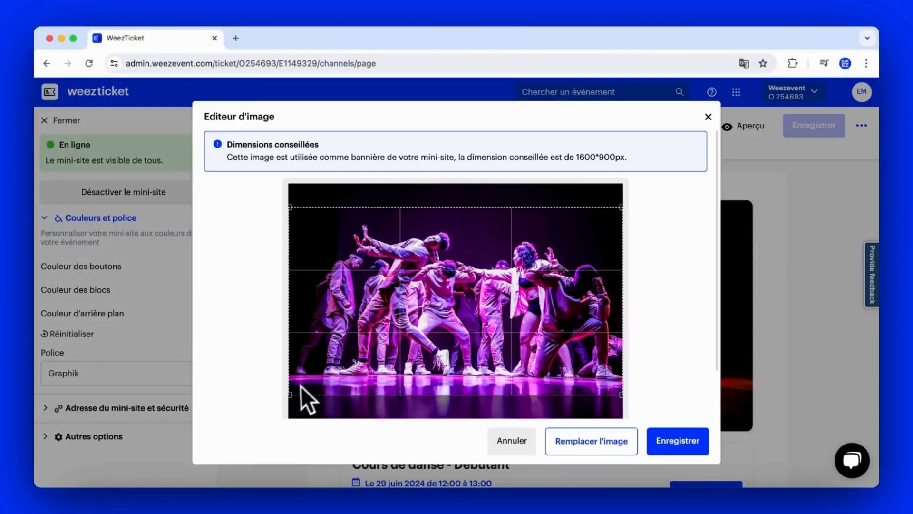
Crop the banner photo around the dancers to about 3624 × 2037 px and save the image
left_click_drag(290, 396, 324, 371)
left_click_drag(423, 320, 414, 326)
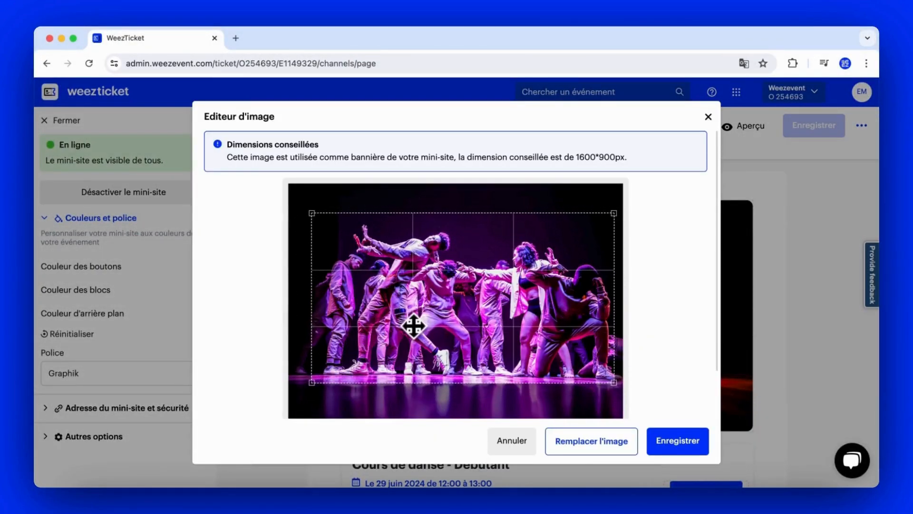
scroll(657, 377, "down", 2)
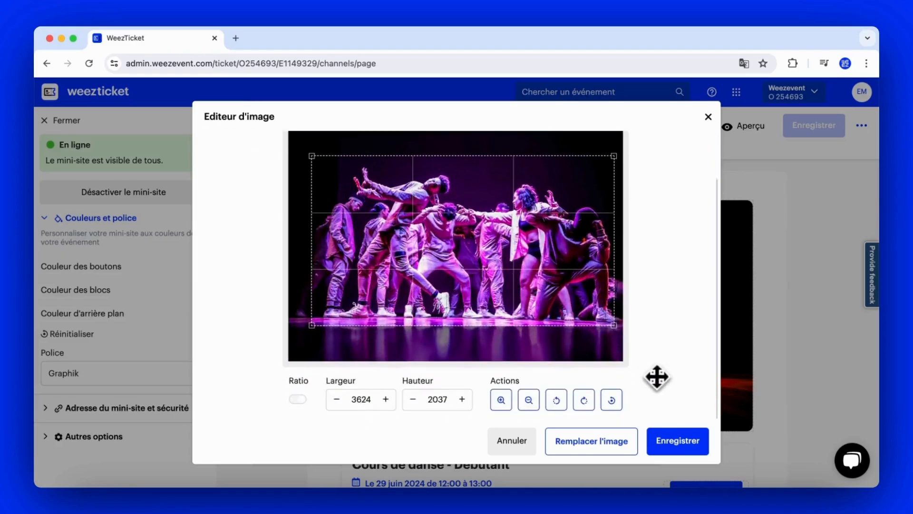
left_click(671, 443)
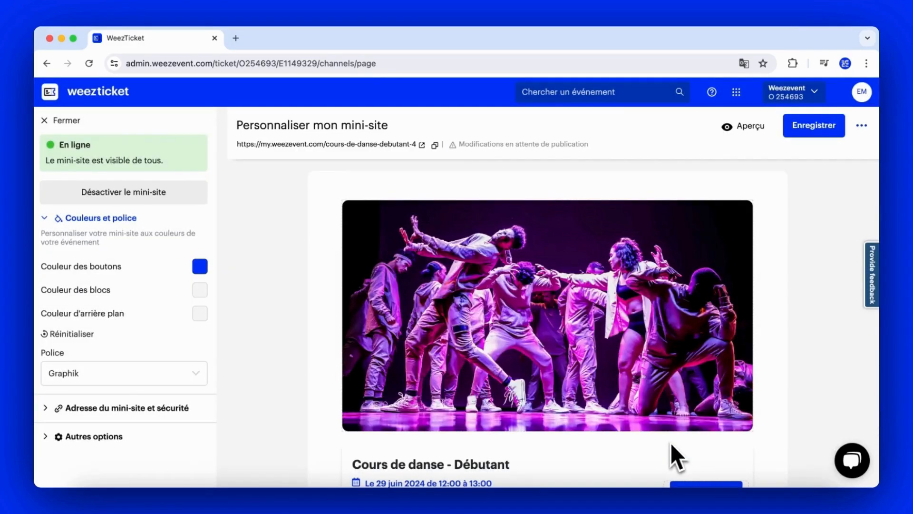
Open the editing dialog of the Billetterie block and close it without changes
scroll(671, 443, "down", 5)
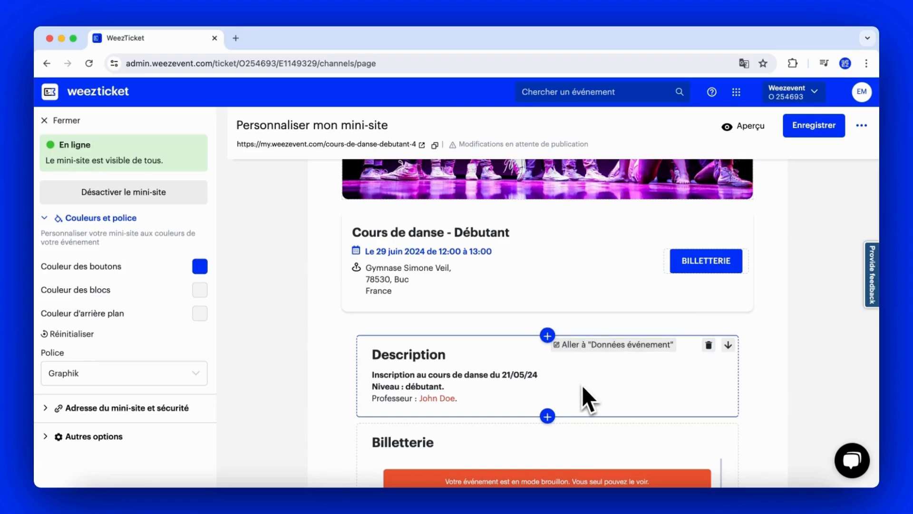
scroll(582, 385, "down", 5)
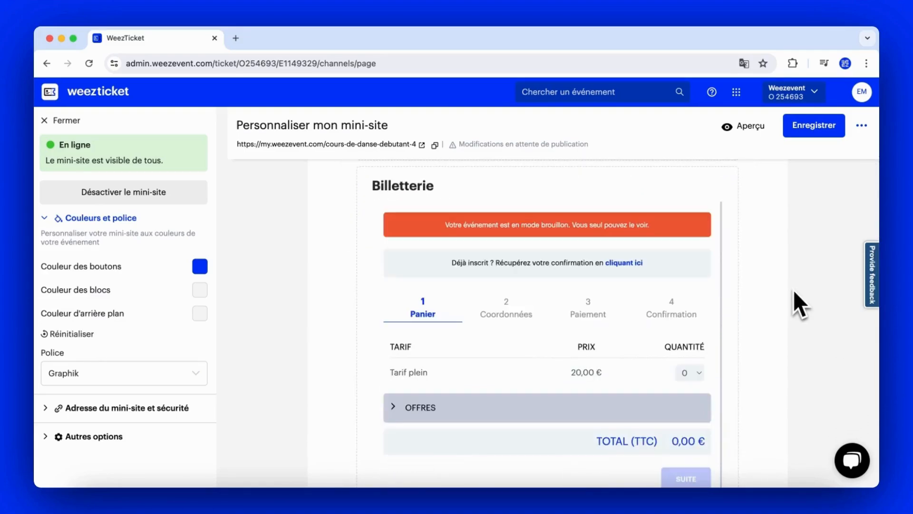
left_click(654, 177)
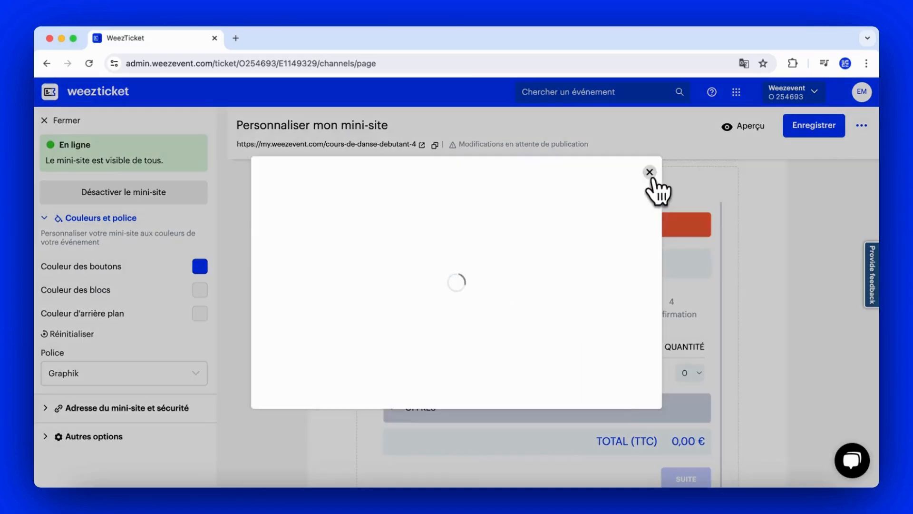
left_click(650, 243)
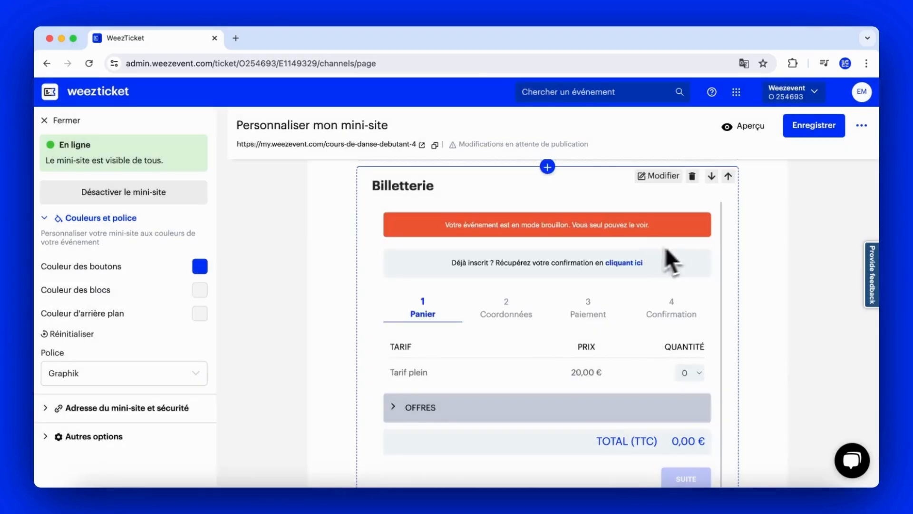
View the name setting of the main BILLETTERIE button and close it without changes
scroll(789, 250, "up", 10)
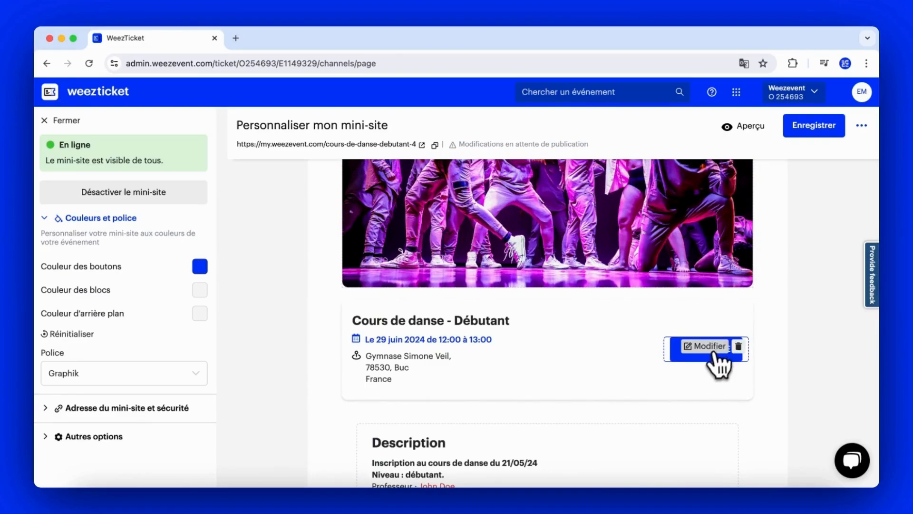
left_click(713, 350)
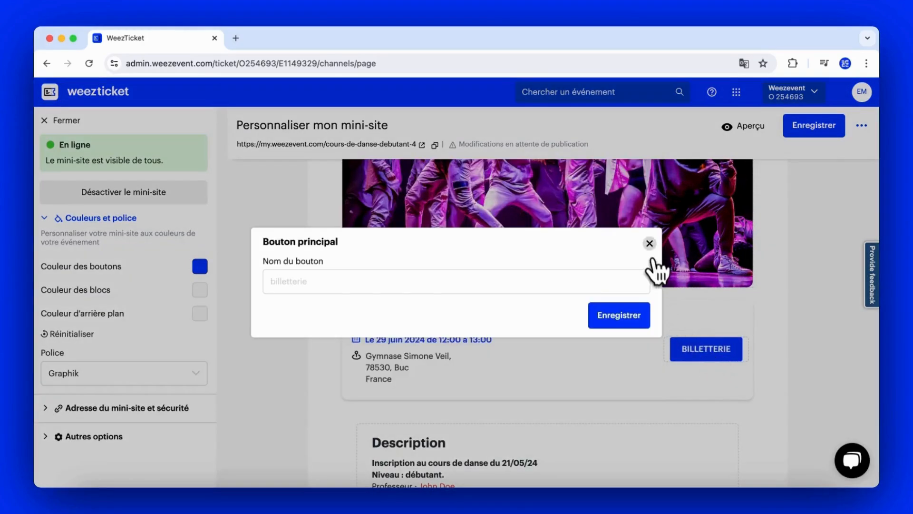
left_click(650, 243)
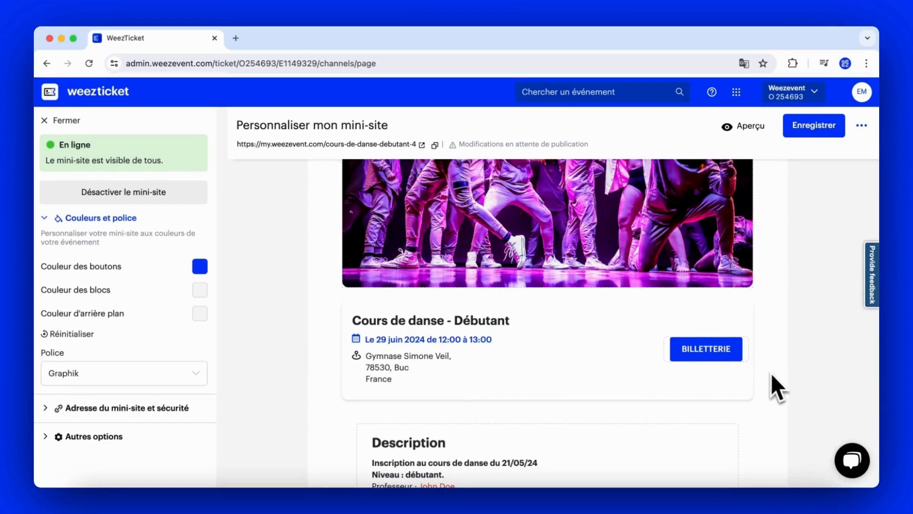
Delete the Partager block below the Contact block of the mini-site
scroll(773, 375, "down", 15)
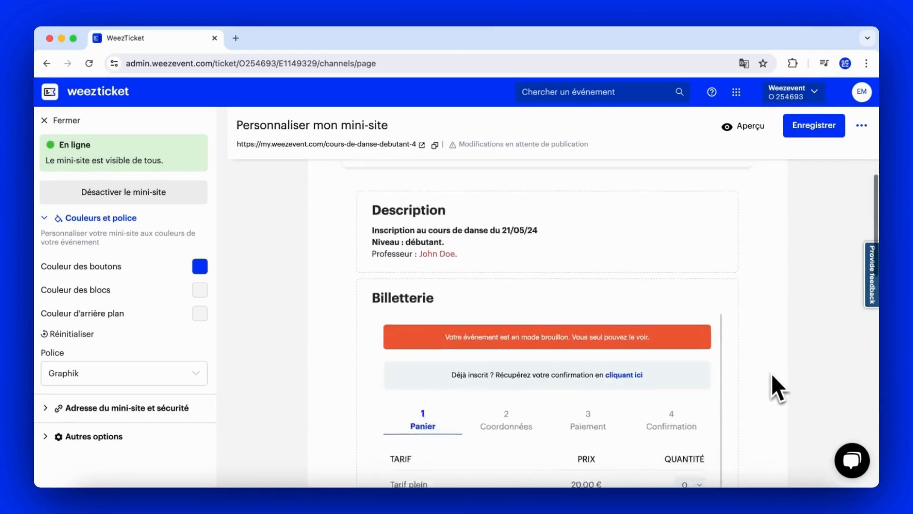
scroll(771, 373, "down", 3)
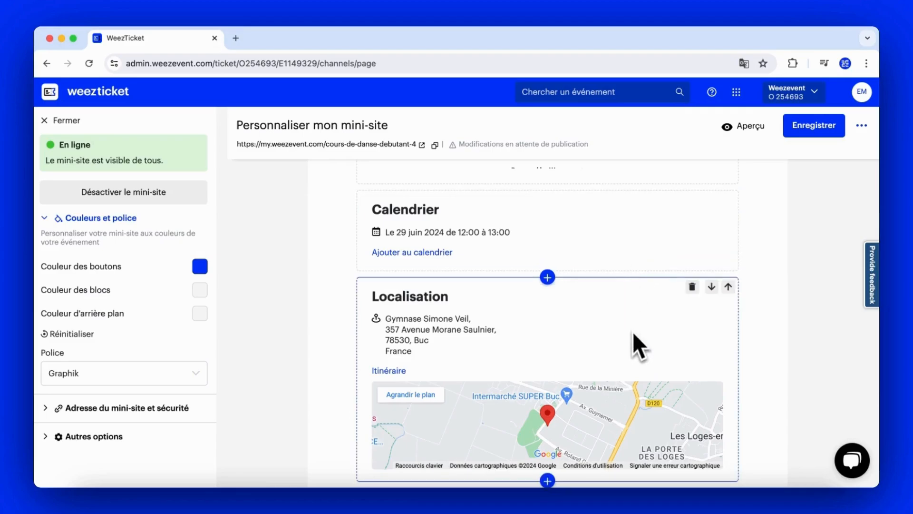
scroll(773, 384, "down", 2)
scroll(774, 384, "down", 5)
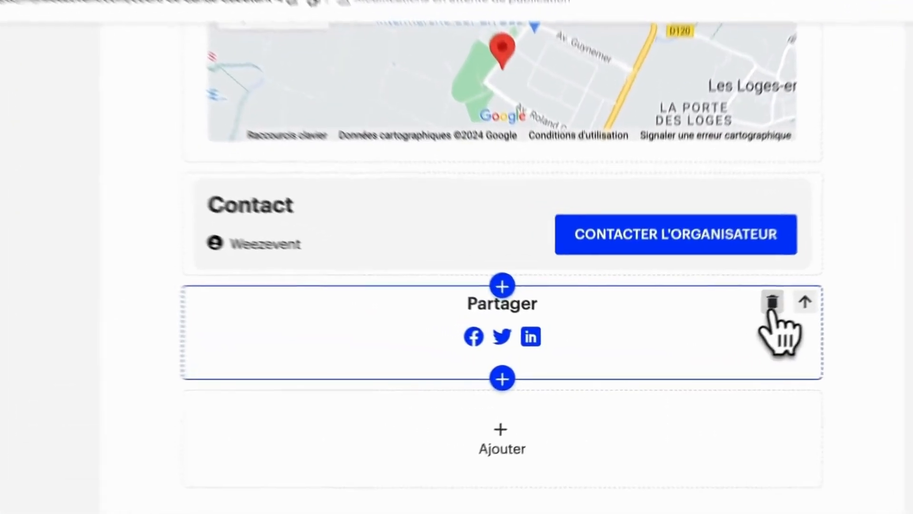
left_click(709, 326)
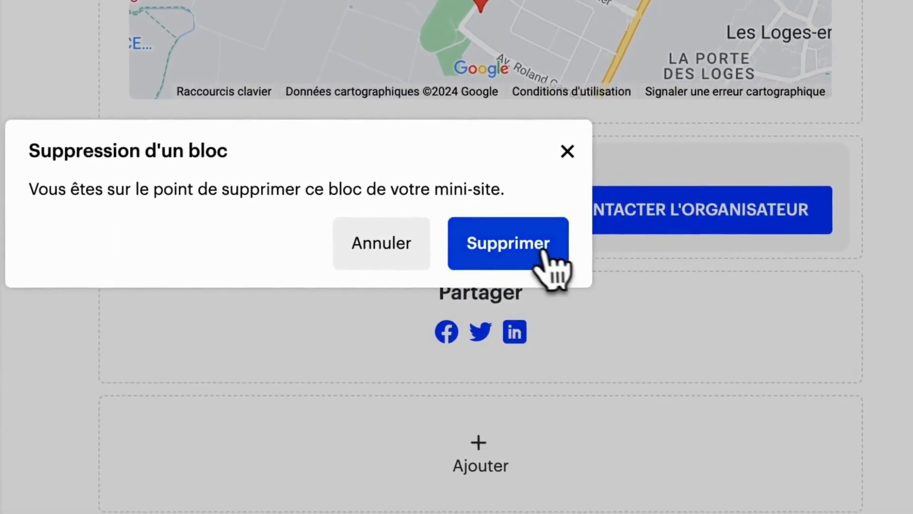
left_click(543, 252)
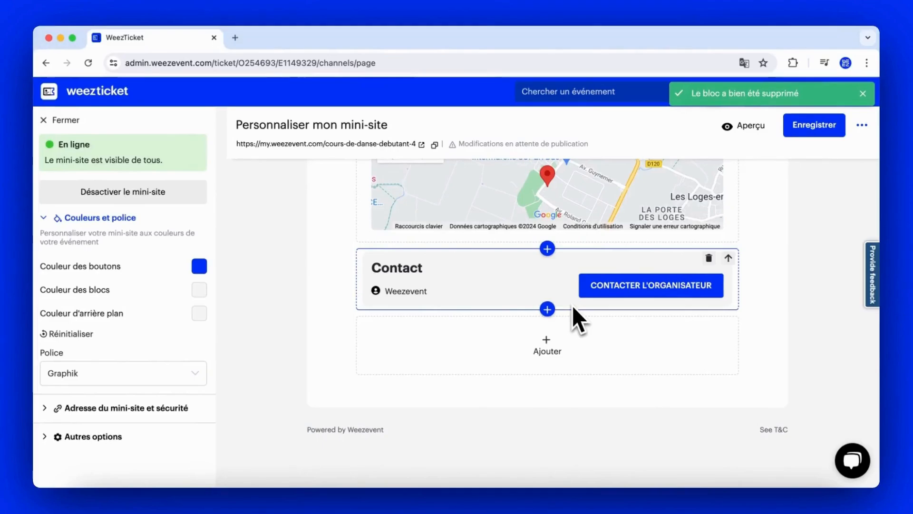
Start a text block titled "Titre de votre bloc" containing "Ici, du texte que vous souhaitez ajouter sur votre mini-site."
left_click(554, 343)
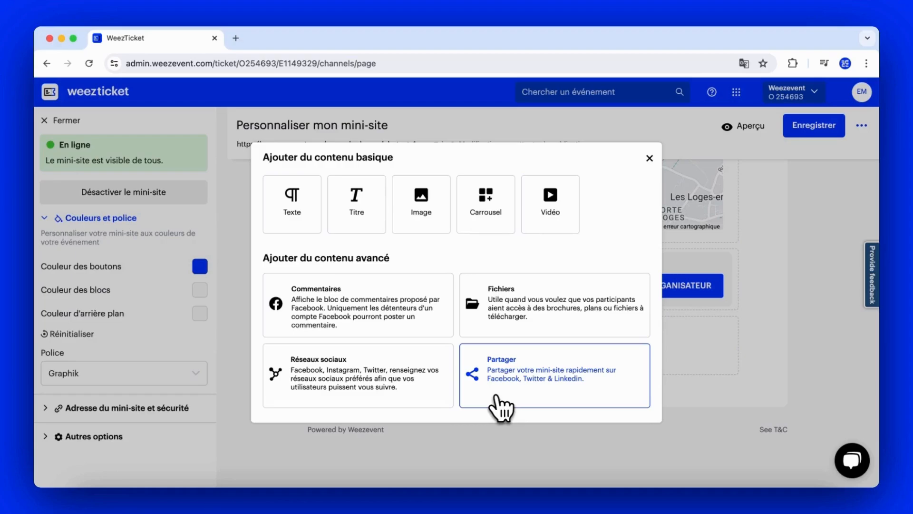
left_click(299, 227)
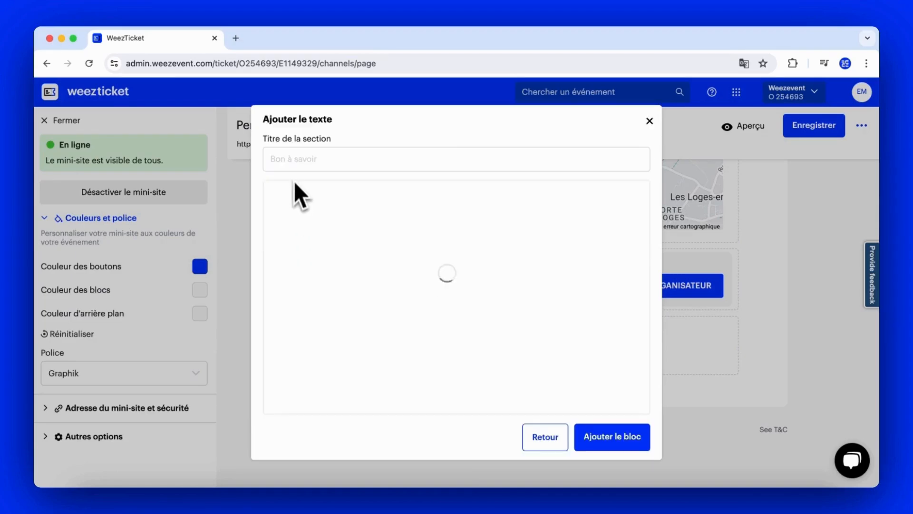
left_click(288, 161)
type("Titre de votre bloc")
left_click(294, 267)
type("Ici, du texte que vous souhaitez ajouter sur votre mini-site.")
Format all of the block's body text as bold, red and in a larger font size, and add the block
key("super+a")
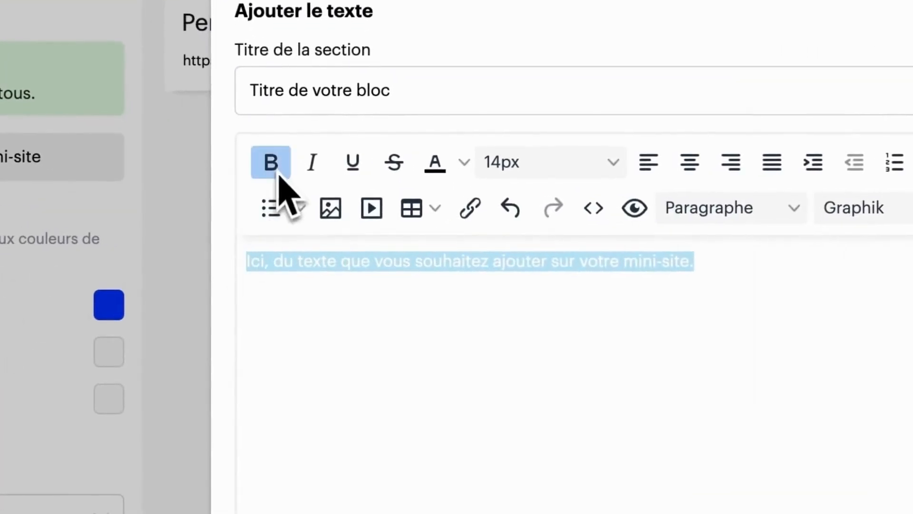
left_click(280, 174)
left_click(465, 164)
left_click(505, 231)
left_click(613, 165)
left_click(542, 357)
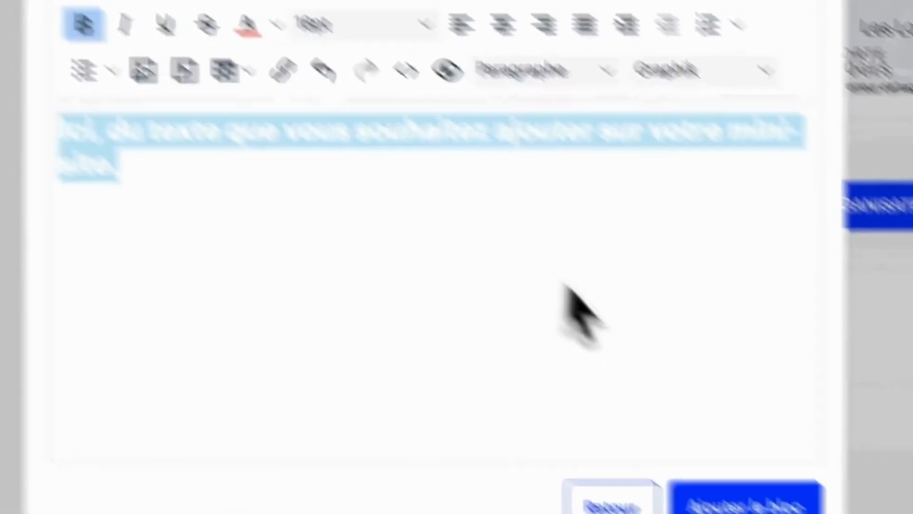
left_click(737, 504)
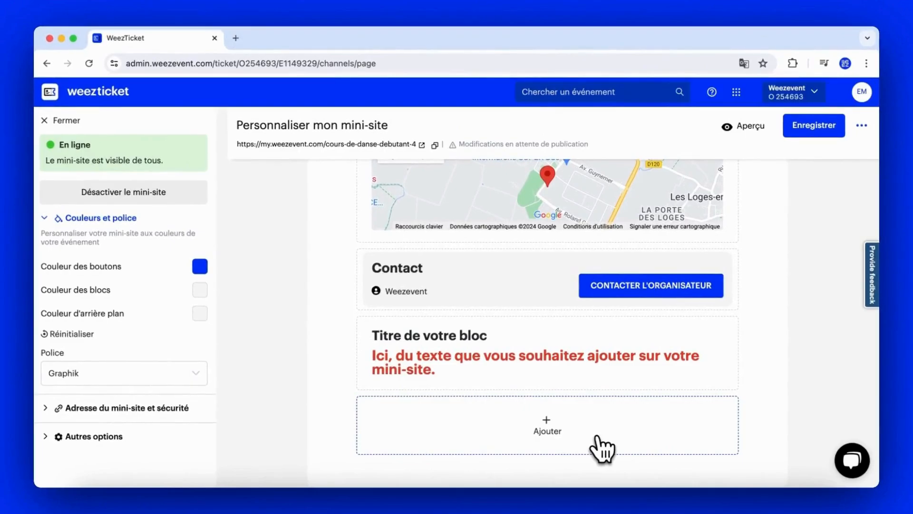
left_click(595, 438)
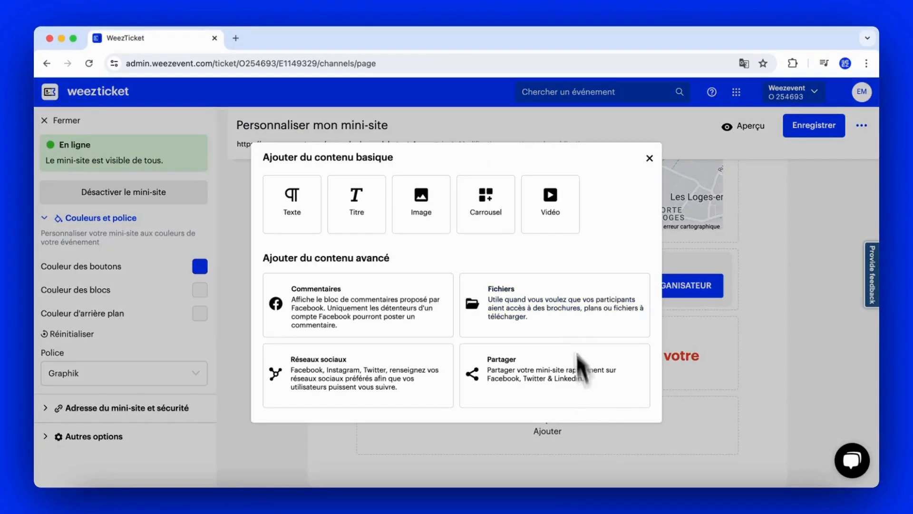
left_click(552, 212)
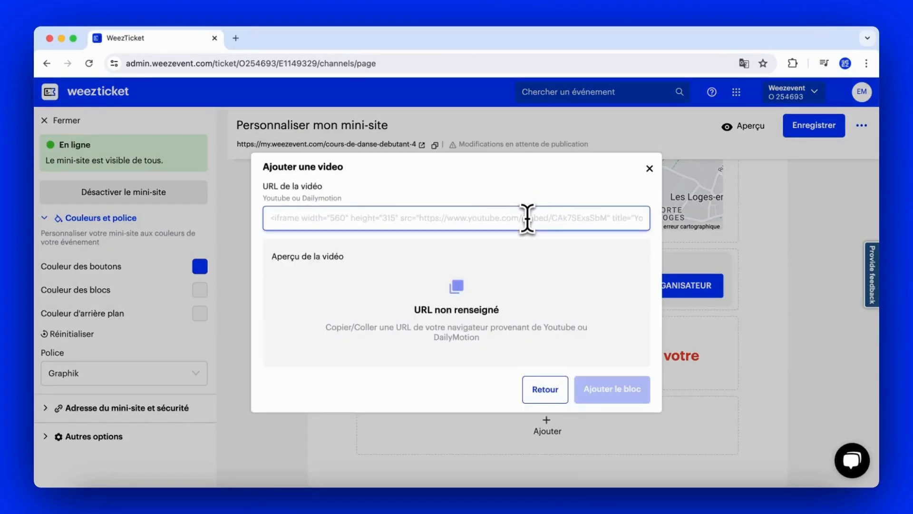
type("https://www.youtube.com/embed/W08KPUYplqU")
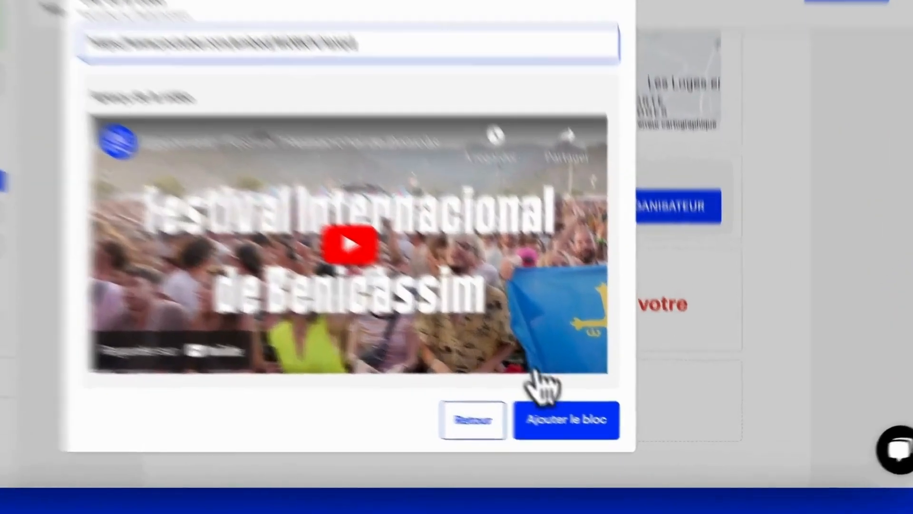
left_click(612, 438)
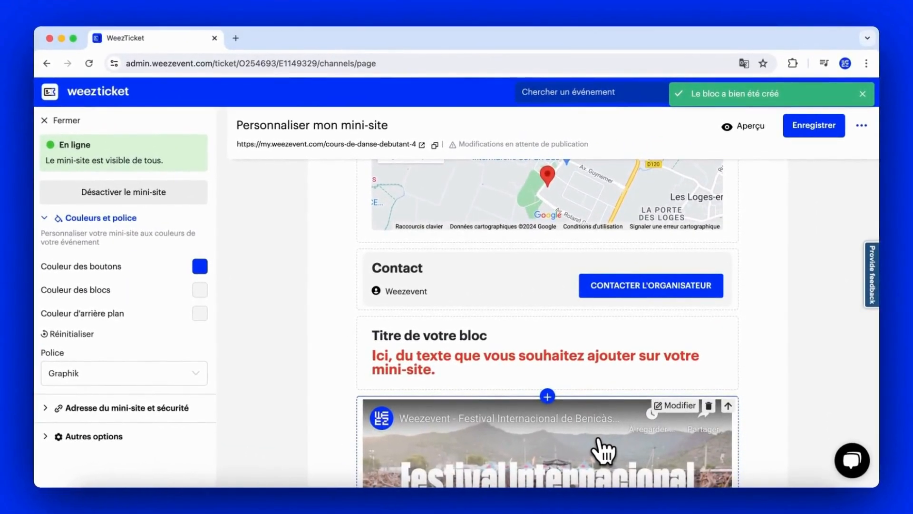
scroll(593, 447, "down", 2)
scroll(603, 449, "down", 1)
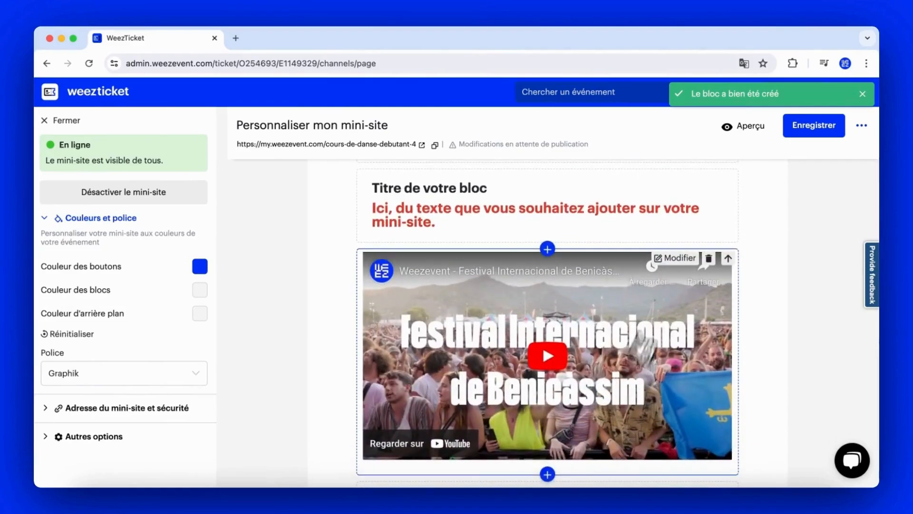
Move the video block above the text block, and the Contact block above the Localisation block
left_click(712, 178)
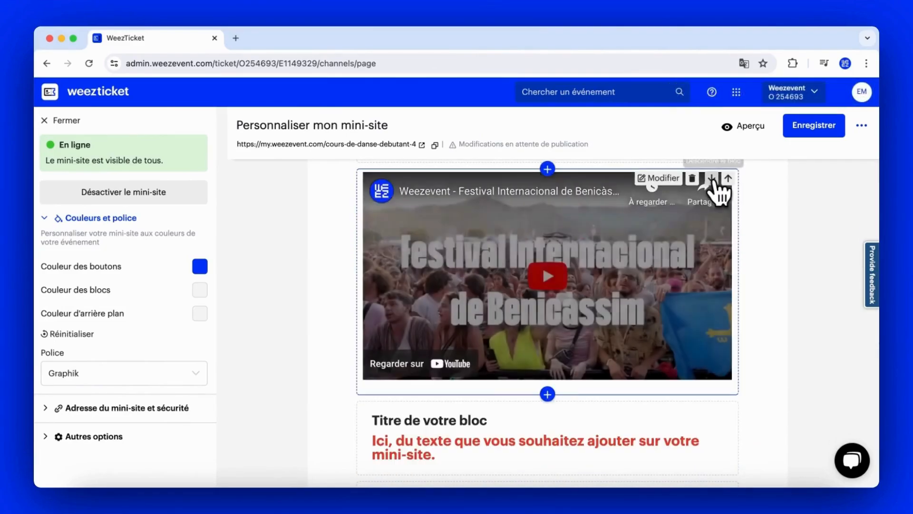
scroll(718, 187, "up", 4)
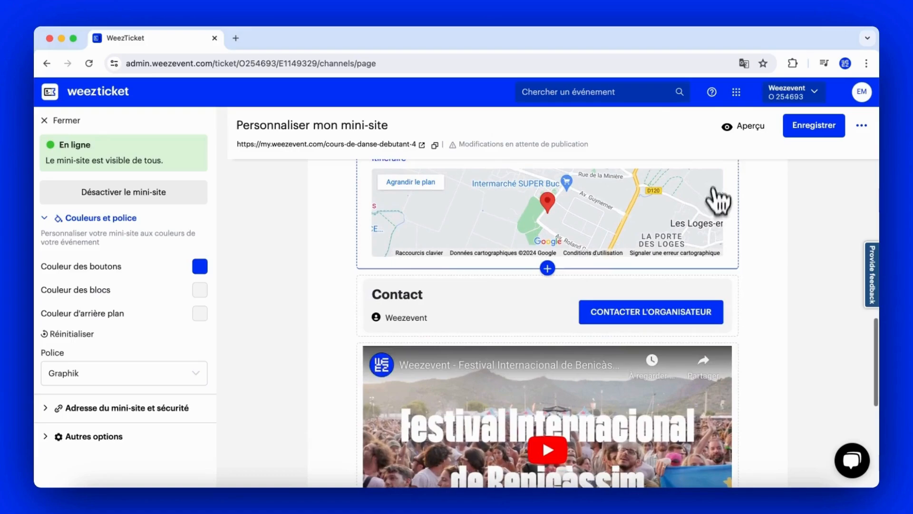
left_click(728, 284)
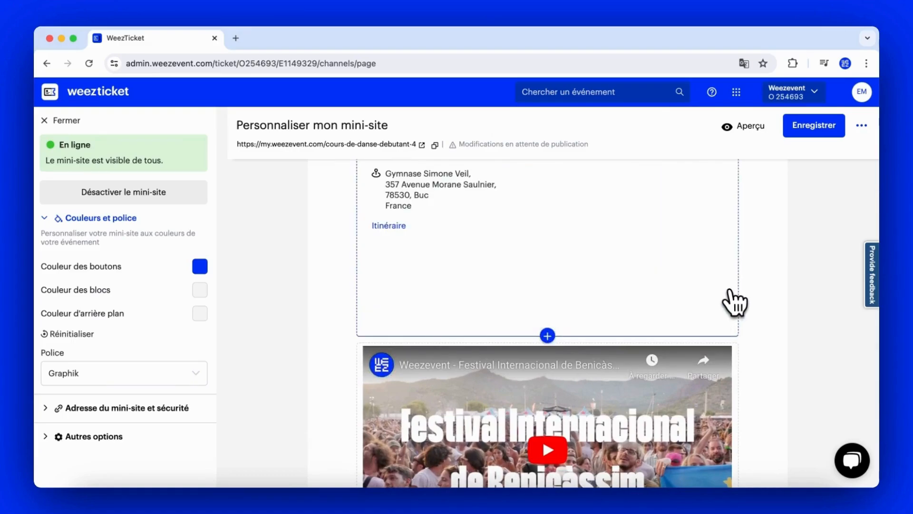
scroll(732, 302, "up", 4)
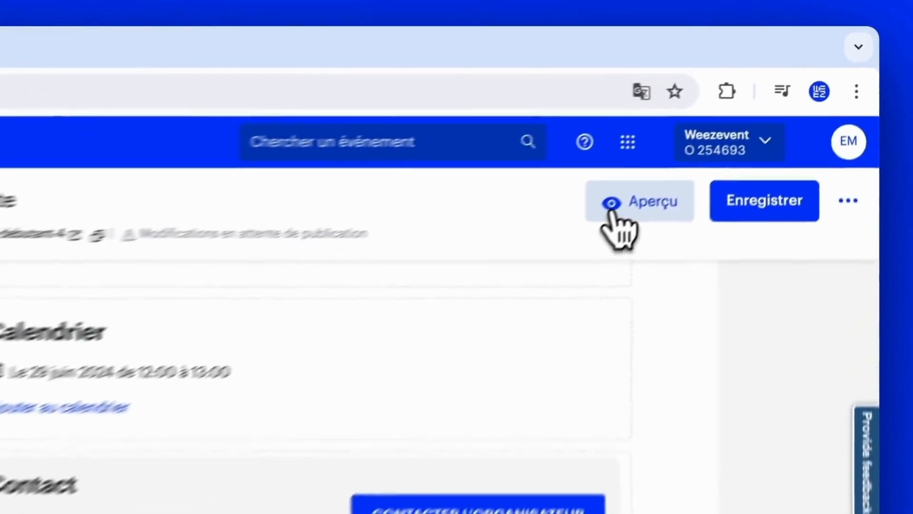
Preview the mini-site in desktop, tablet and mobile formats, and return to editing
left_click(730, 126)
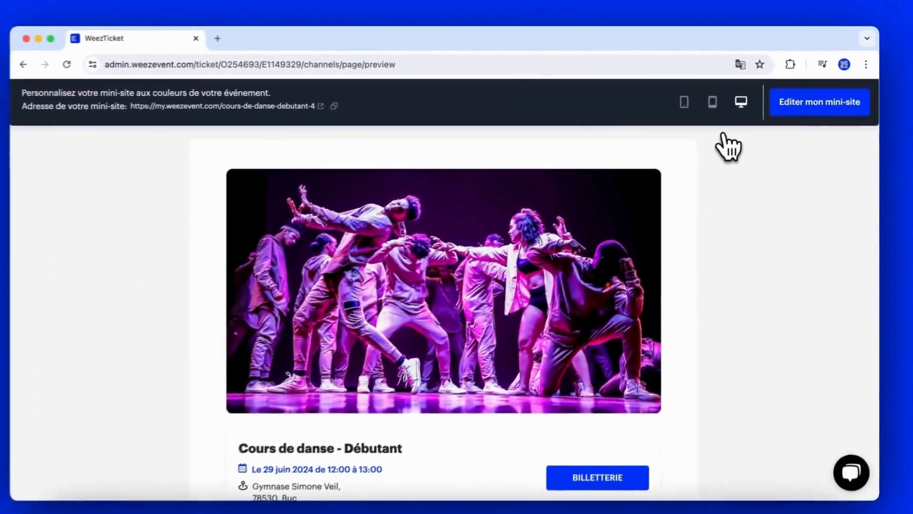
scroll(642, 340, "down", 5)
scroll(642, 341, "down", 5)
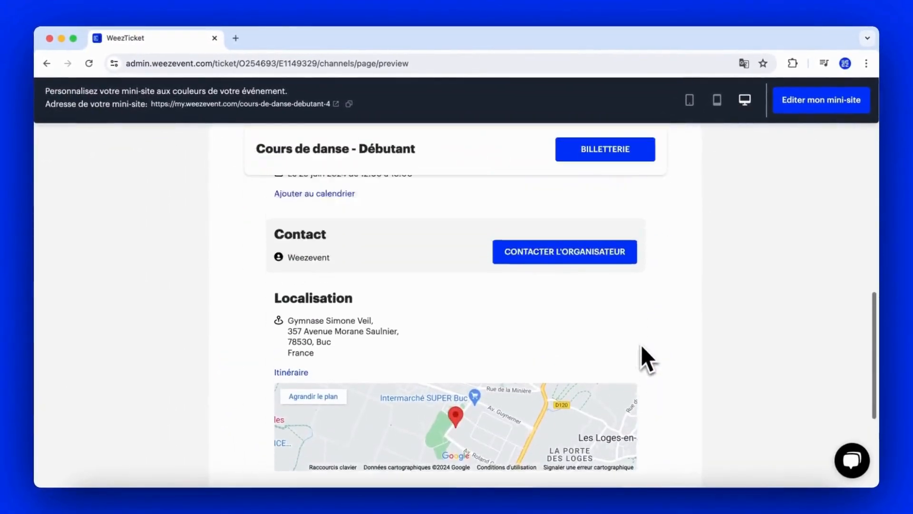
scroll(642, 352, "up", 10)
left_click(717, 101)
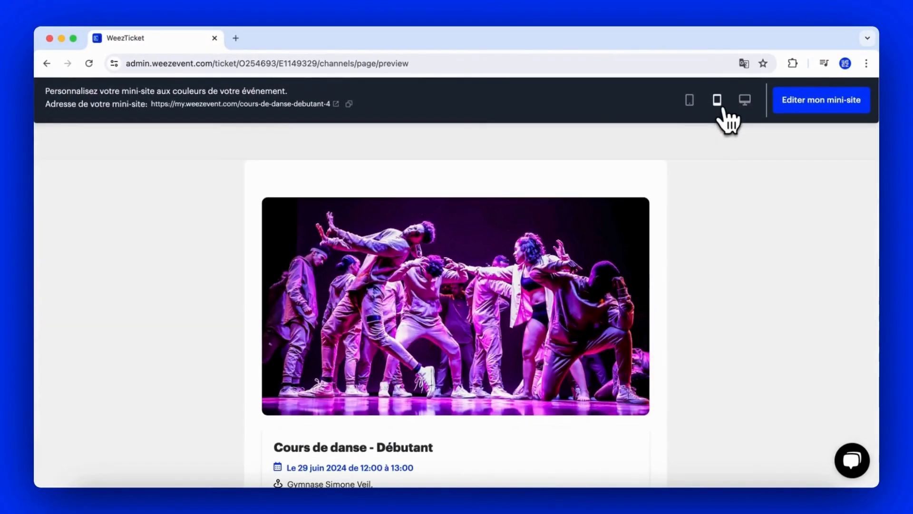
left_click(691, 102)
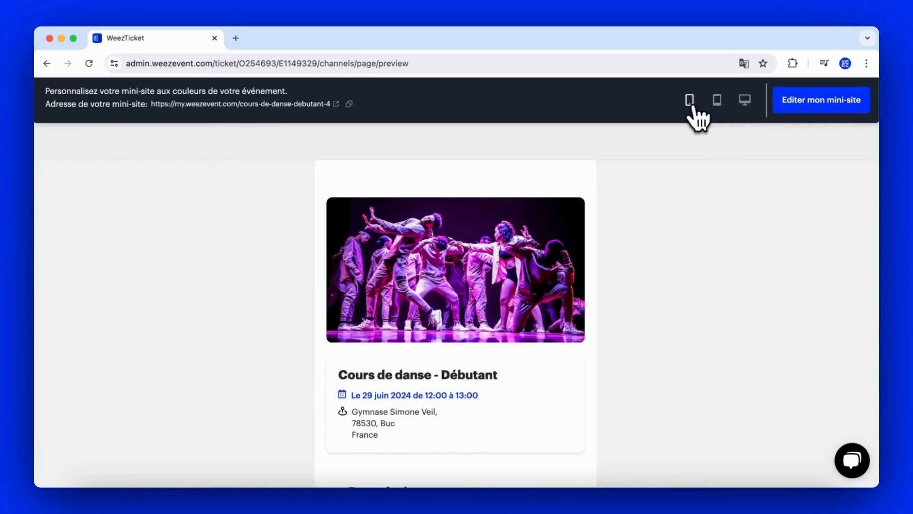
left_click(792, 109)
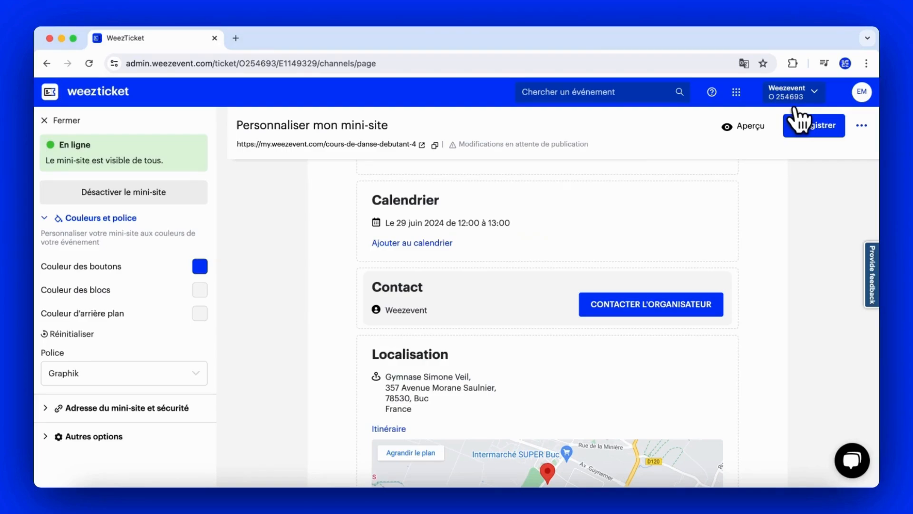
Examine the button color palette and the available fonts for the mini-site without changing them
left_click(200, 267)
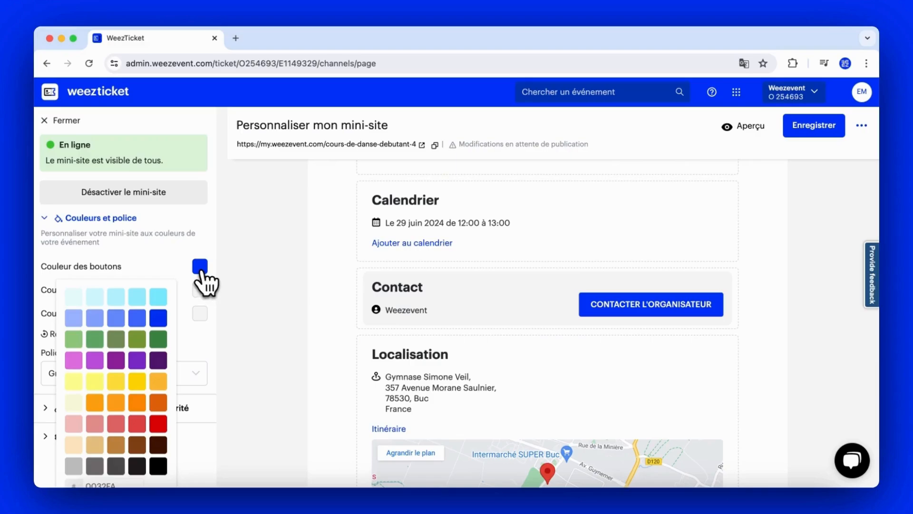
left_click(201, 267)
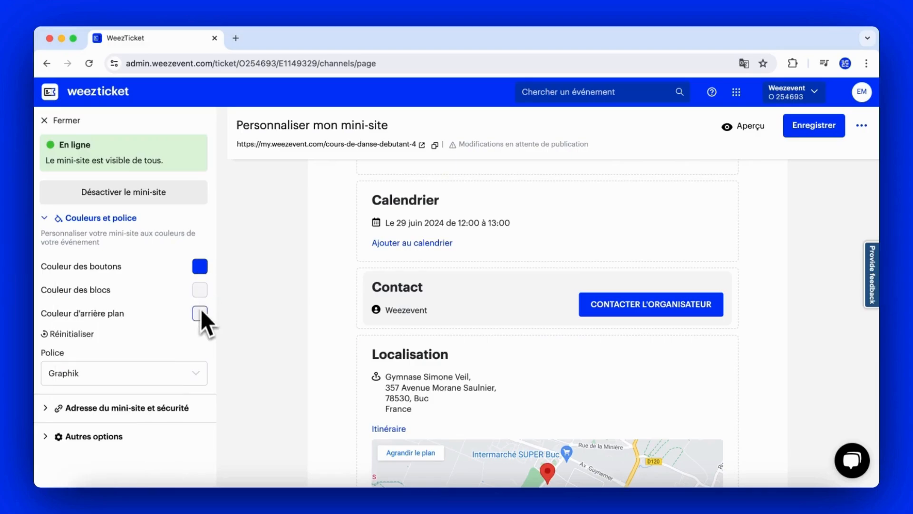
left_click(197, 379)
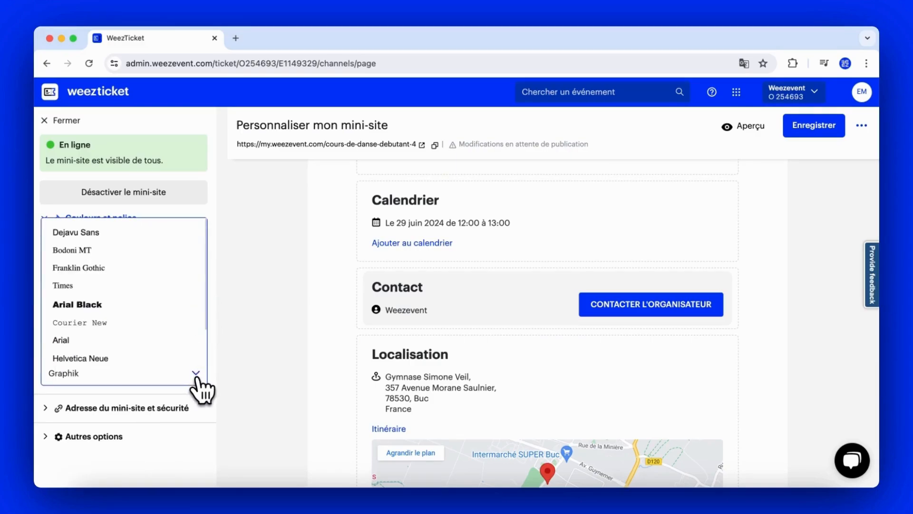
scroll(161, 341, "down", 2)
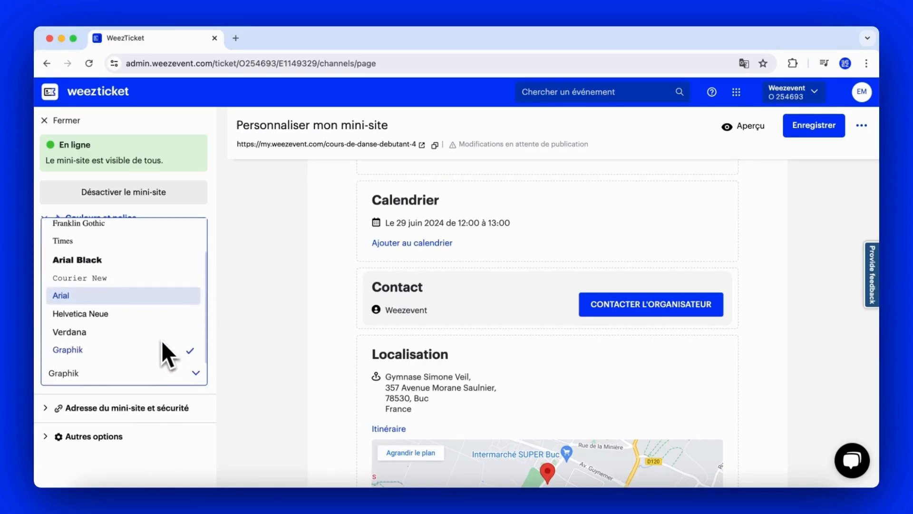
left_click(169, 379)
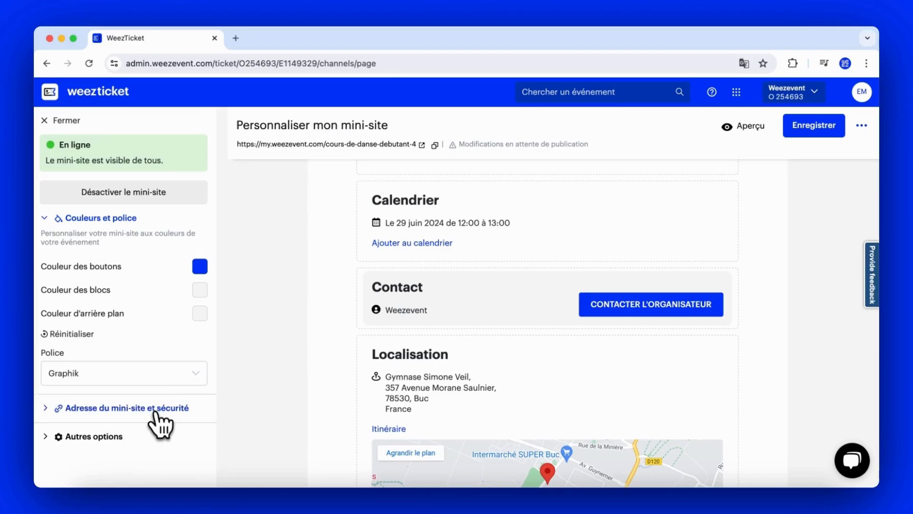
Look at the mini-site's address and security settings, including the URL change dialog, without changing the URL
left_click(155, 409)
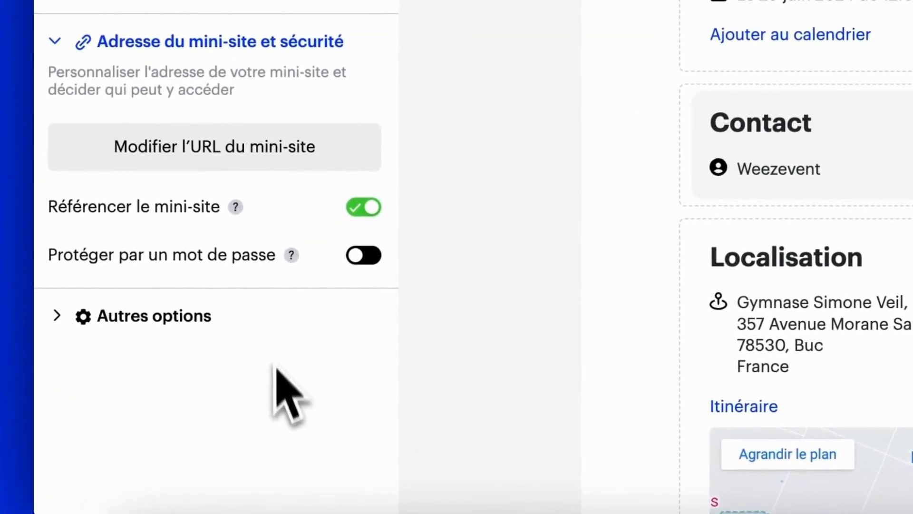
left_click(269, 163)
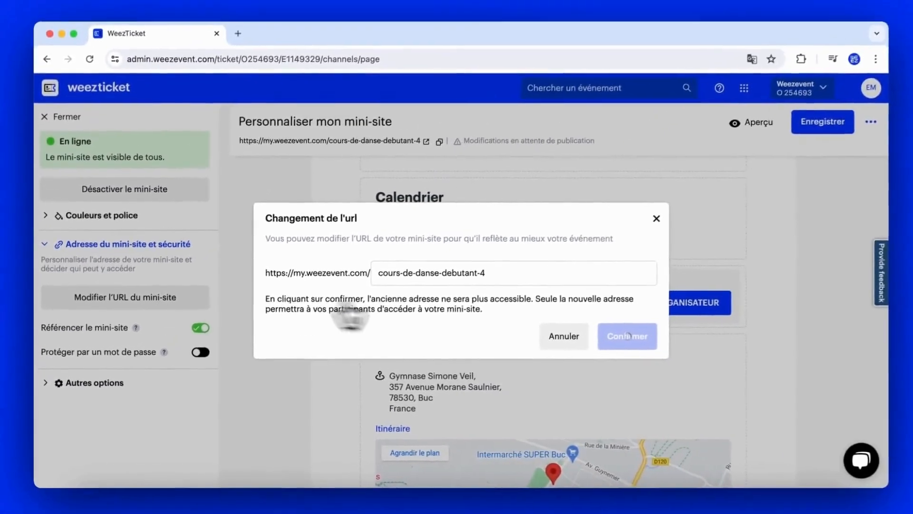
left_click(657, 218)
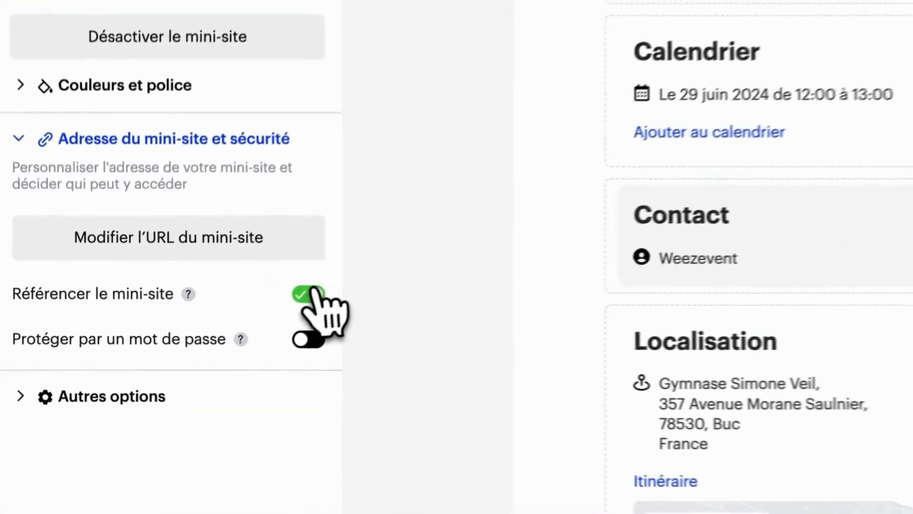
Switch the mini-site's referencing off and back on, and password protection on and back off
left_click(199, 328)
left_click(325, 289)
left_click(324, 338)
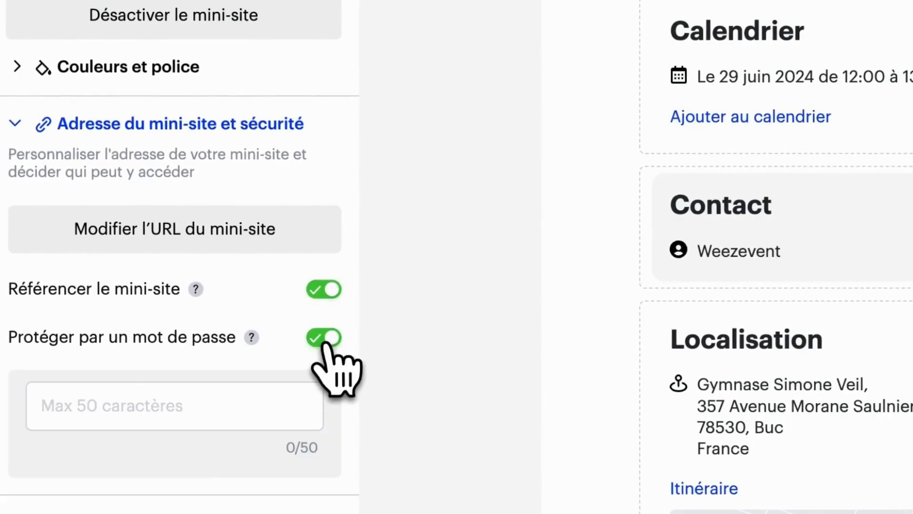
left_click(324, 339)
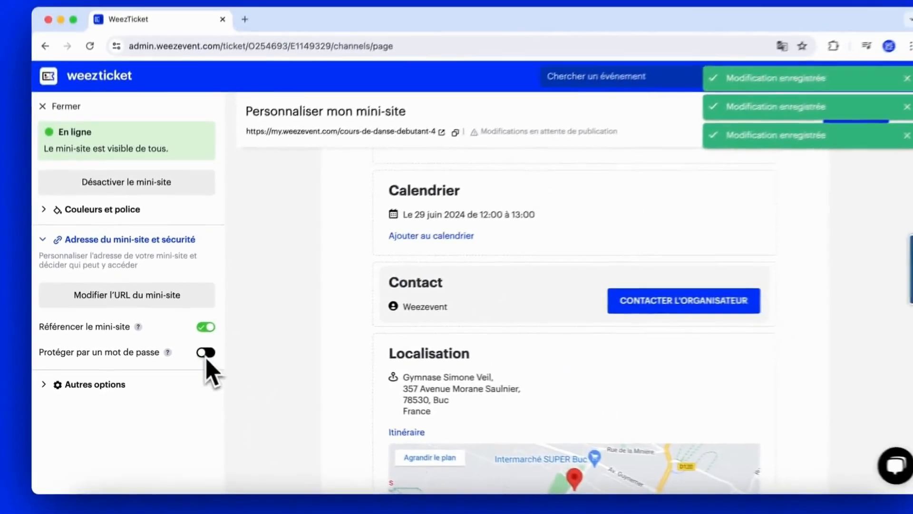
Review the mini-site's other options: social network sharing image, favicon and language
left_click(119, 384)
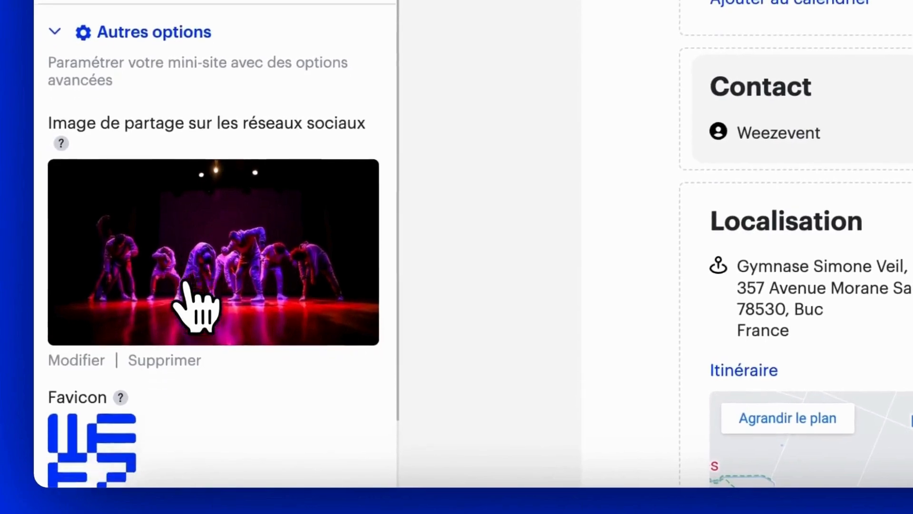
scroll(185, 286, "down", 3)
left_click(184, 458)
left_click(193, 472)
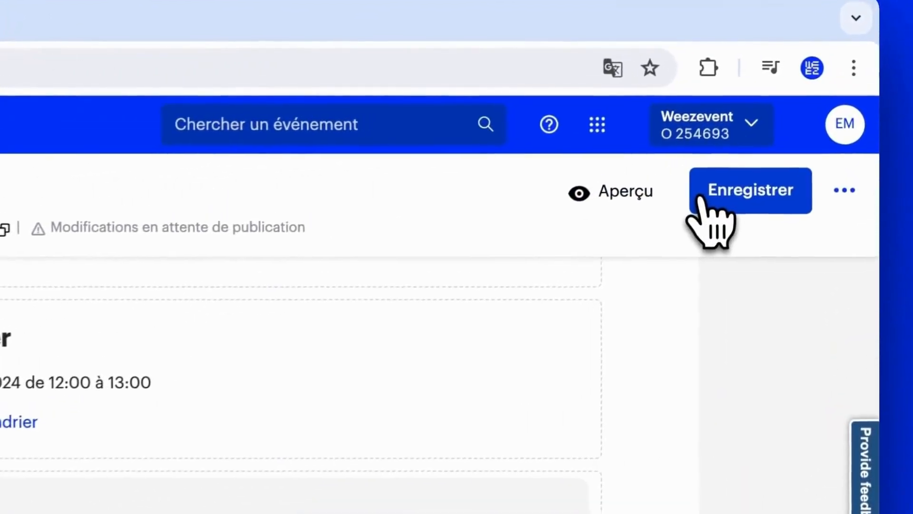
Save the pending changes to publish the mini-site, and return to the top of the page
left_click(788, 131)
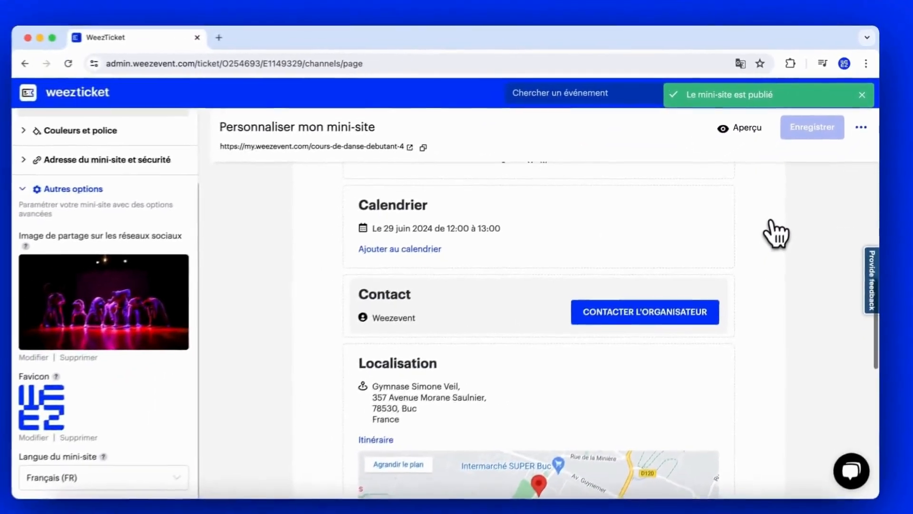
scroll(775, 228, "up", 10)
scroll(172, 180, "up", 3)
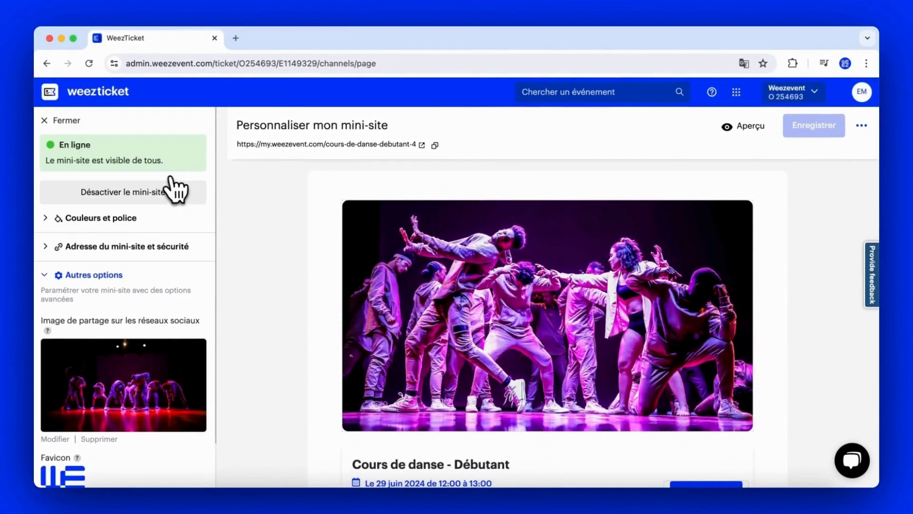
Leave the mini-site editor, and from the event dashboard open the public mini-site and copy its link
left_click(49, 120)
left_click(138, 241)
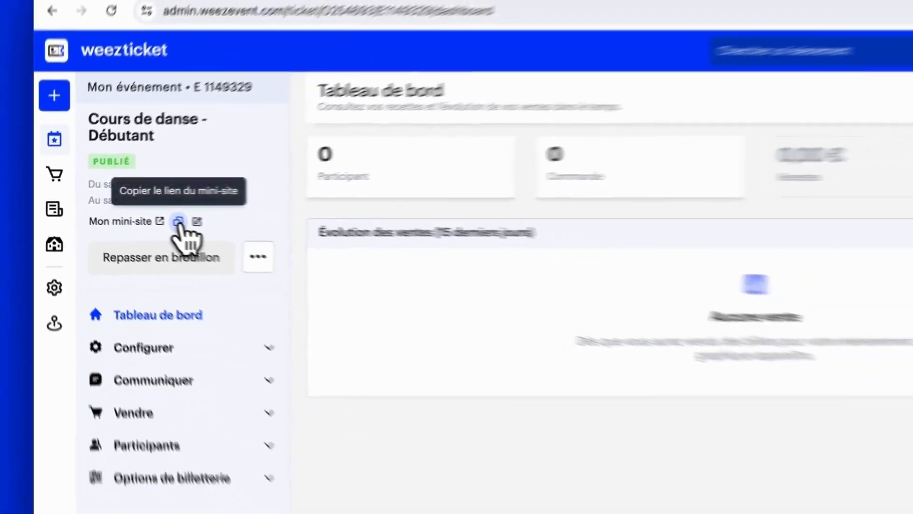
left_click(181, 222)
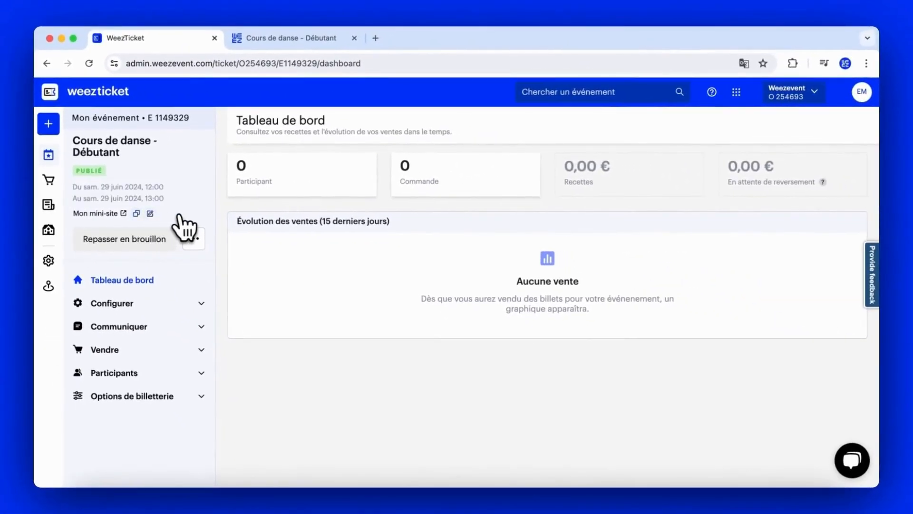